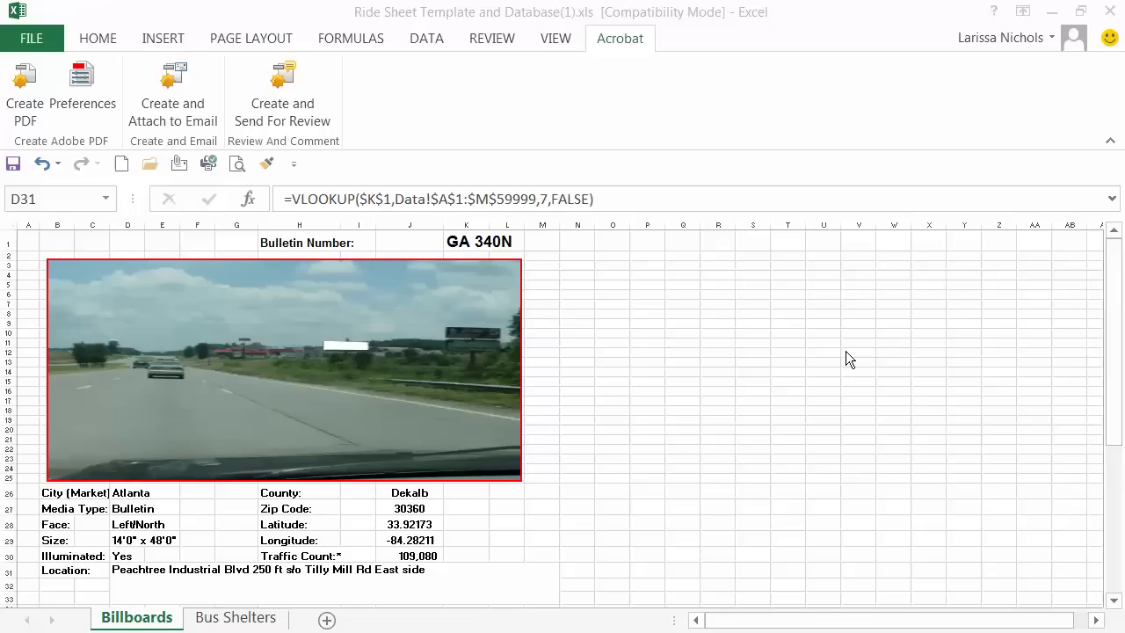
# Step: Preview the printed page of the Billboards sheet and of the Bus Shelters sheet
pyautogui.click(237, 164)
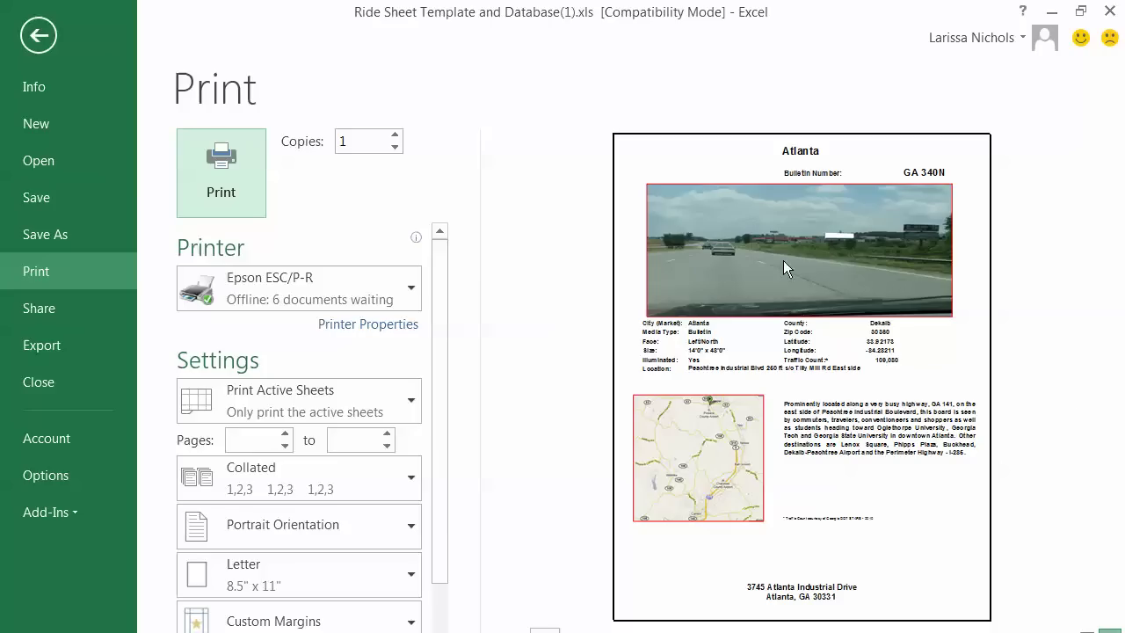
pyautogui.click(39, 36)
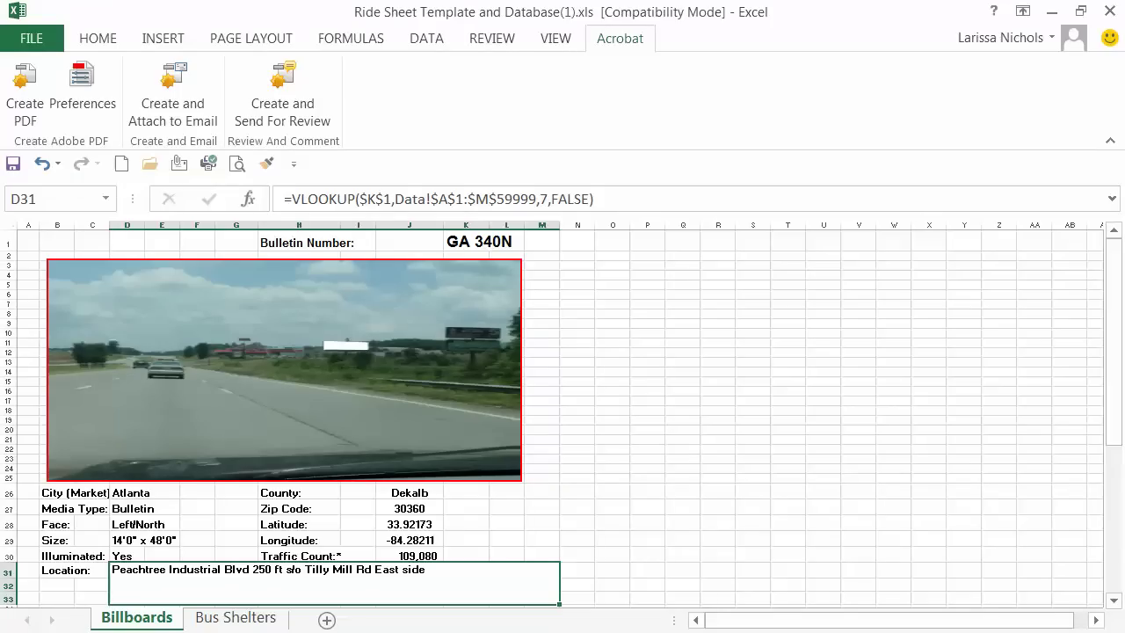
pyautogui.click(225, 619)
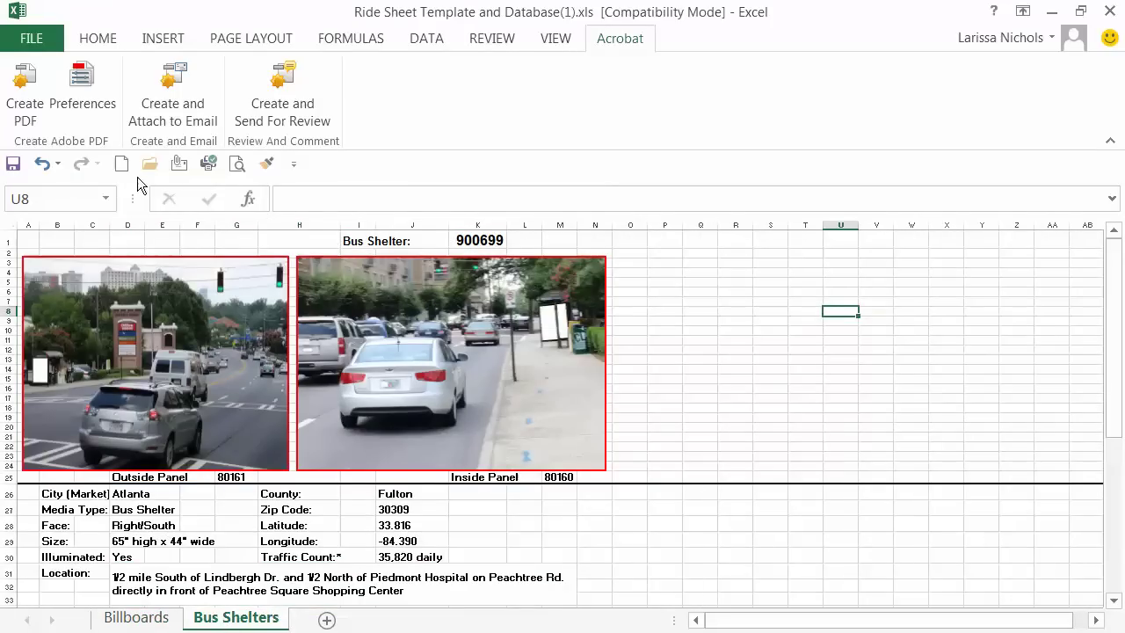
pyautogui.click(236, 165)
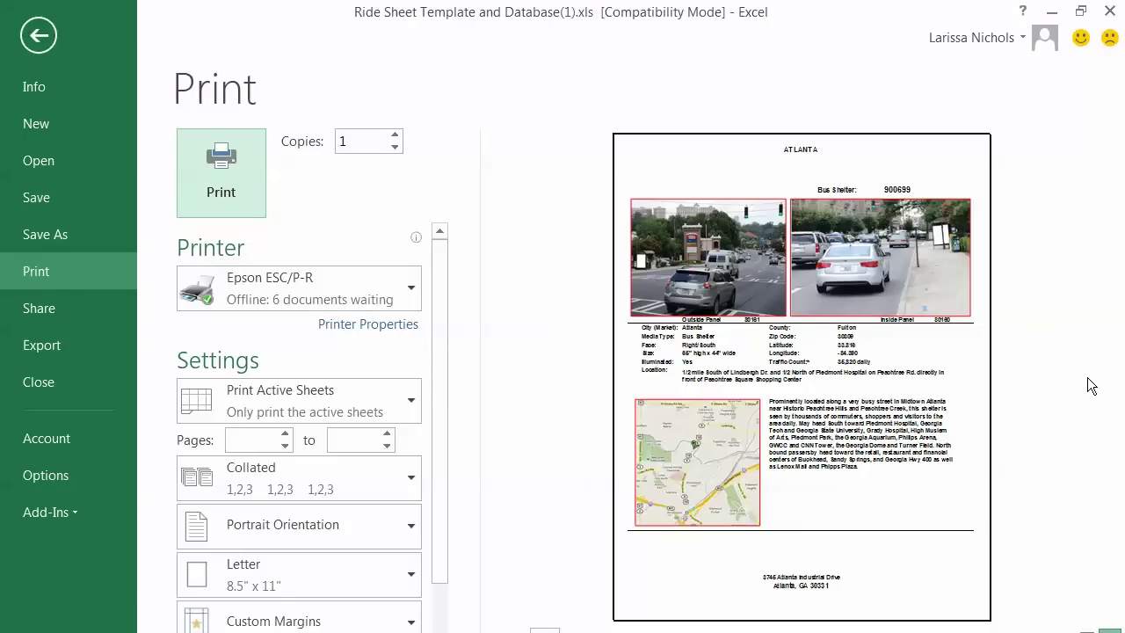
pyautogui.click(38, 36)
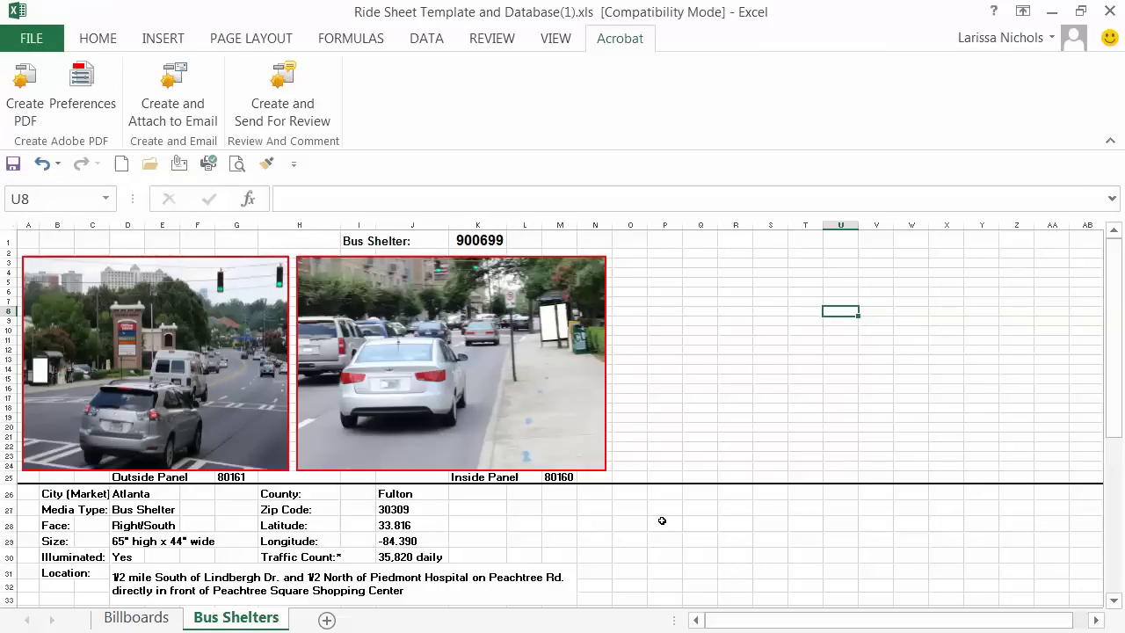
# Step: Group the Billboards and Bus Shelters sheets and publish them together as Ride Sheet Template and Database(1).pdf
pyautogui.click(123, 619)
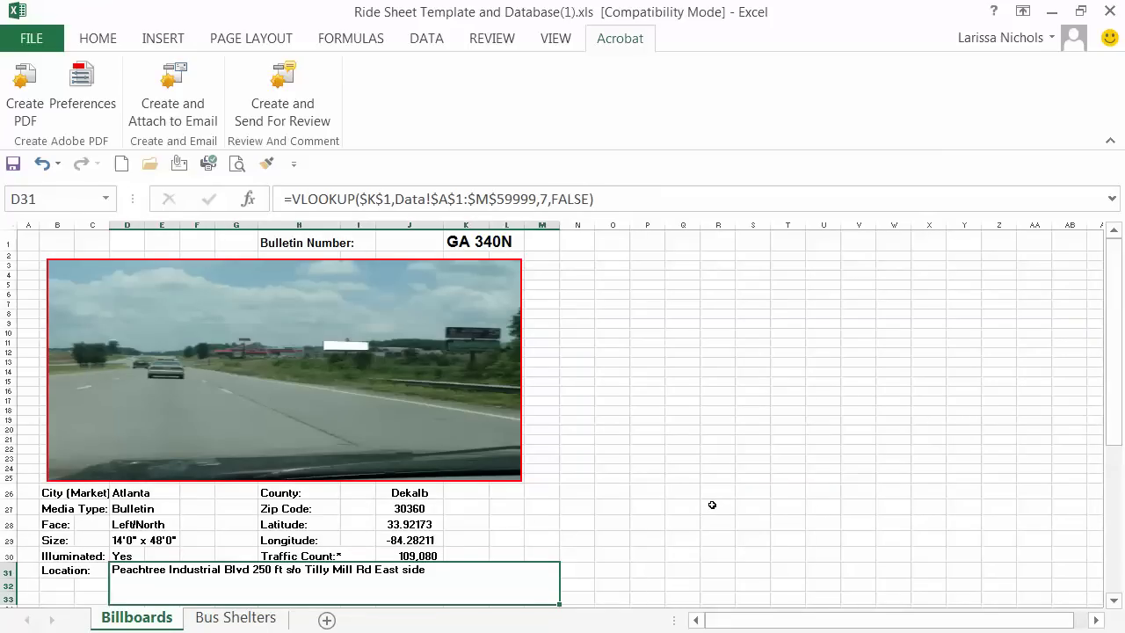
pyautogui.keyDown('ctrl'); pyautogui.click(233, 620); pyautogui.keyUp('ctrl')
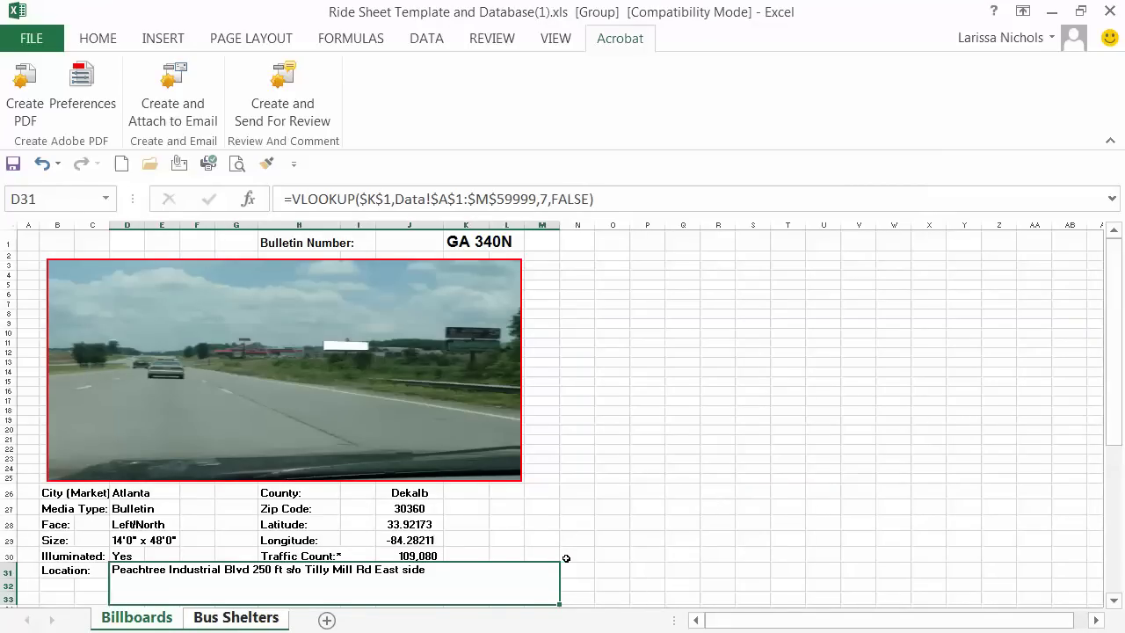
pyautogui.click(29, 42)
pyautogui.click(57, 348)
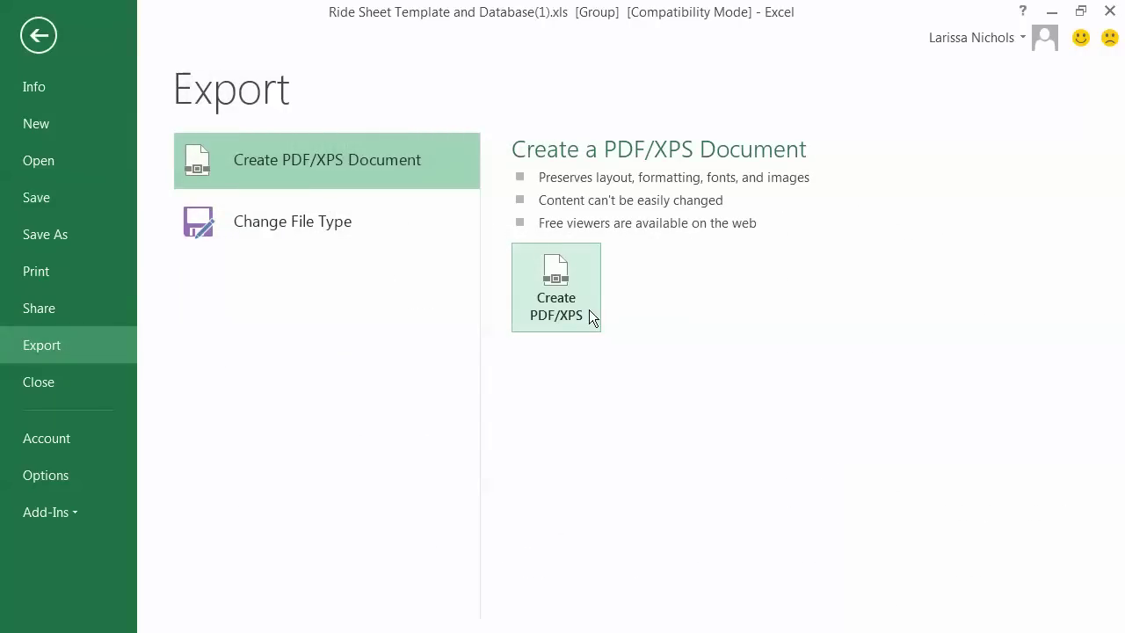
pyautogui.click(571, 268)
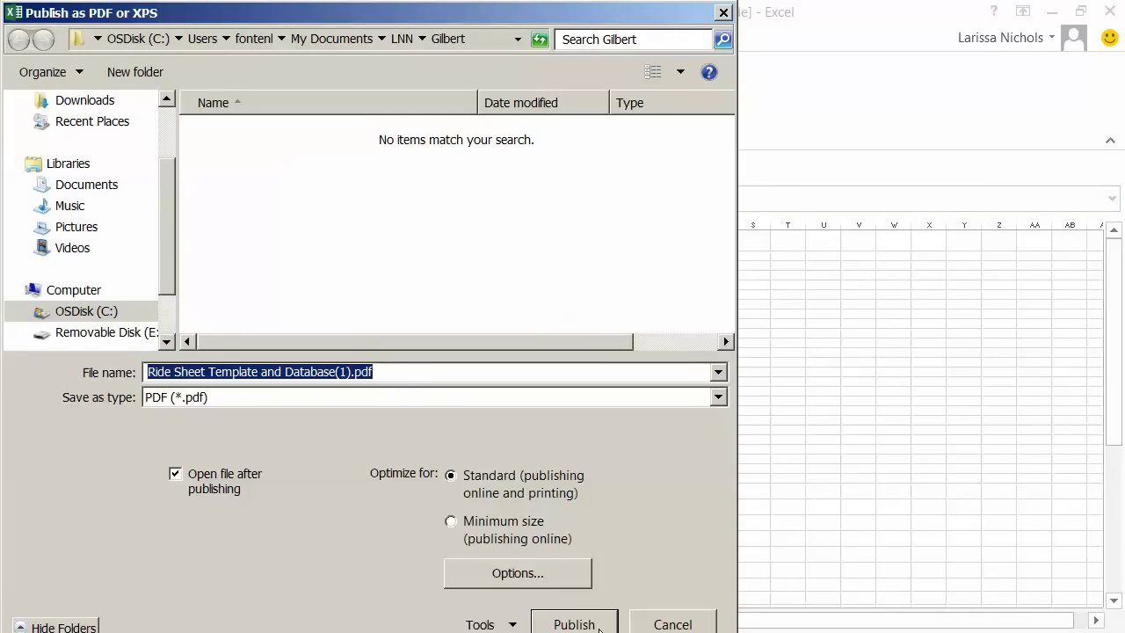
pyautogui.click(598, 628)
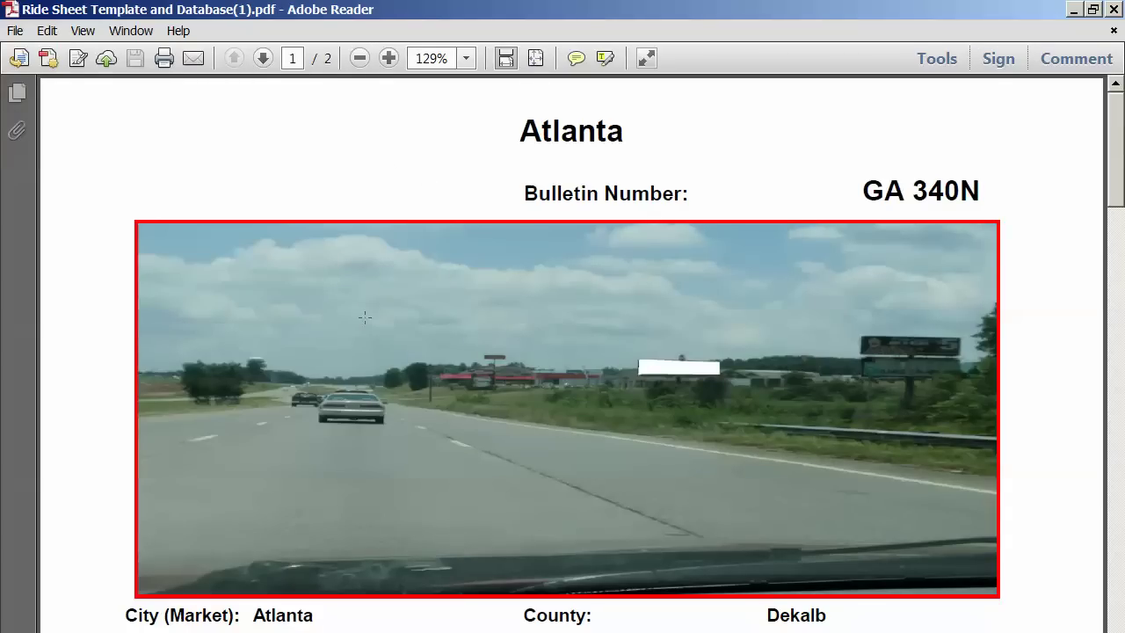
# Step: Look through the billboard and bus shelter pages of the published PDF and close it
pyautogui.scroll(-10, 400, 390)
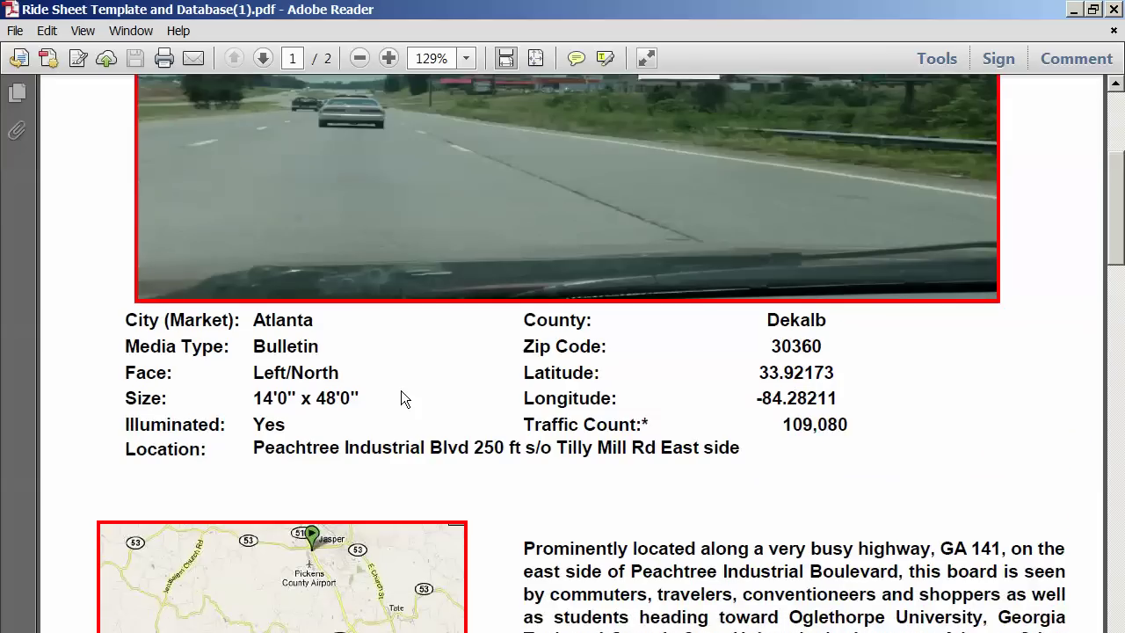
pyautogui.scroll(-10, 402, 391)
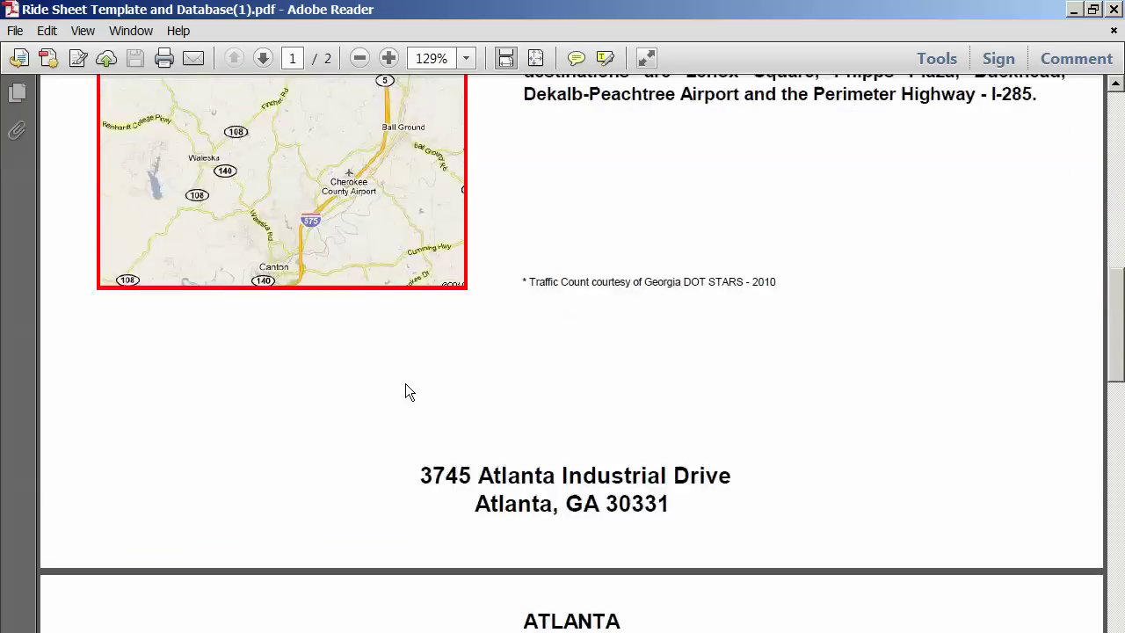
pyautogui.scroll(-10, 405, 384)
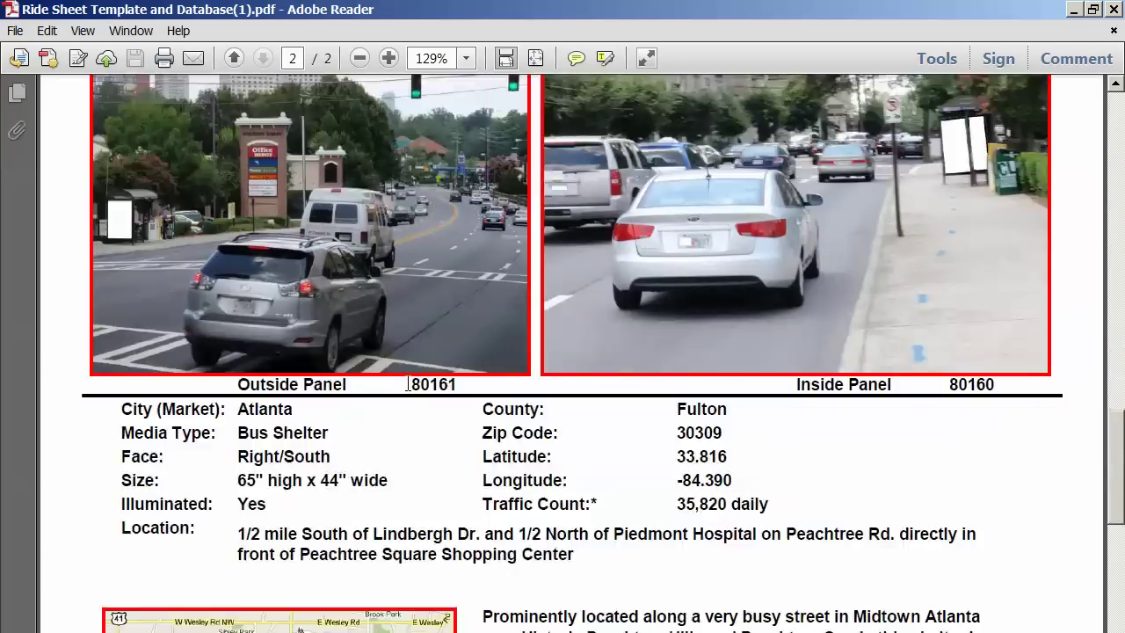
pyautogui.scroll(-5, 405, 384)
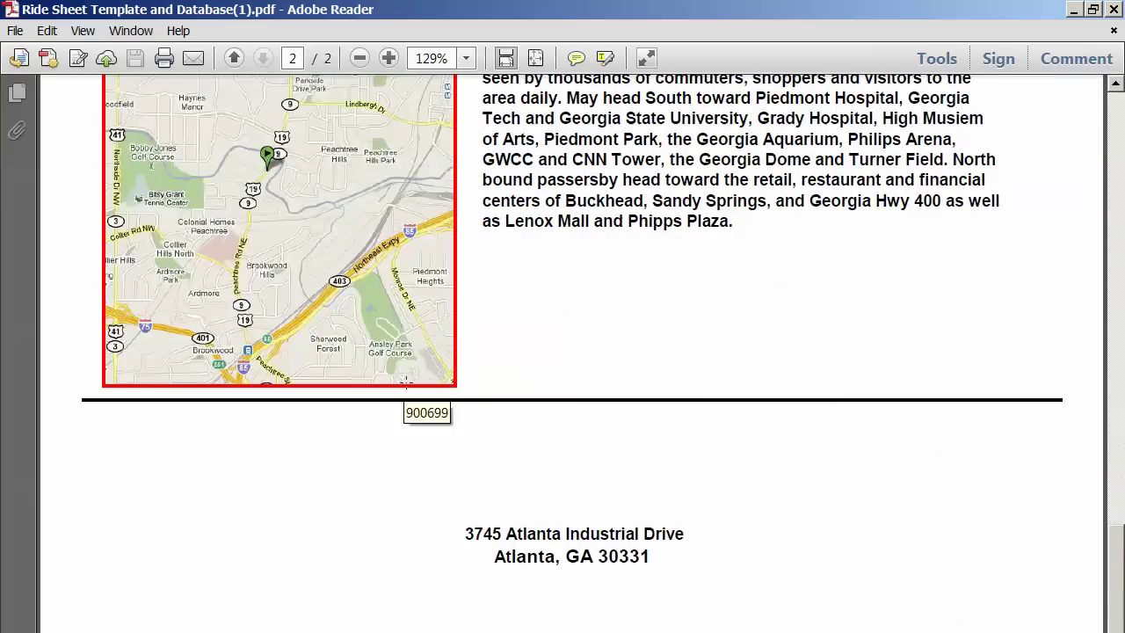
pyautogui.scroll(4, 407, 378)
pyautogui.scroll(12, 407, 378)
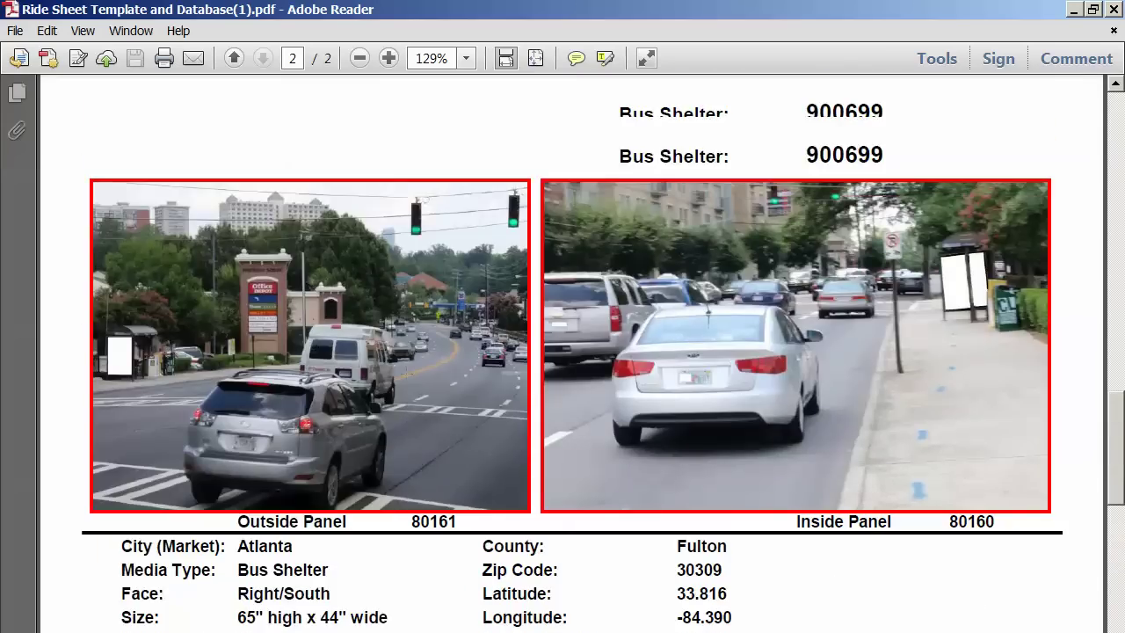
pyautogui.scroll(10, 407, 379)
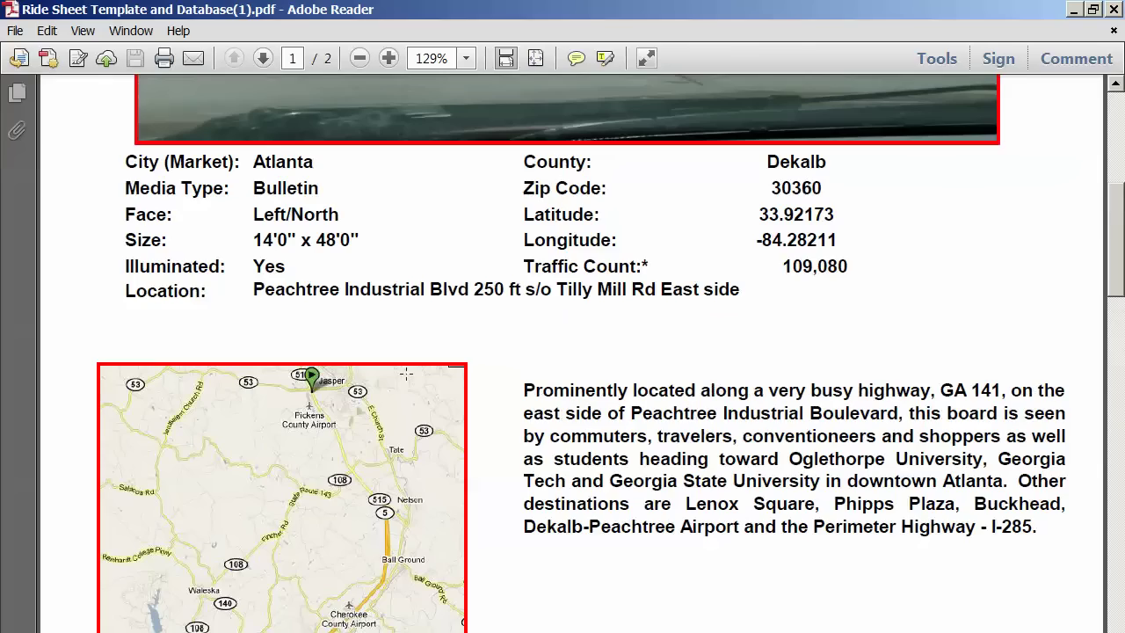
pyautogui.click(1111, 9)
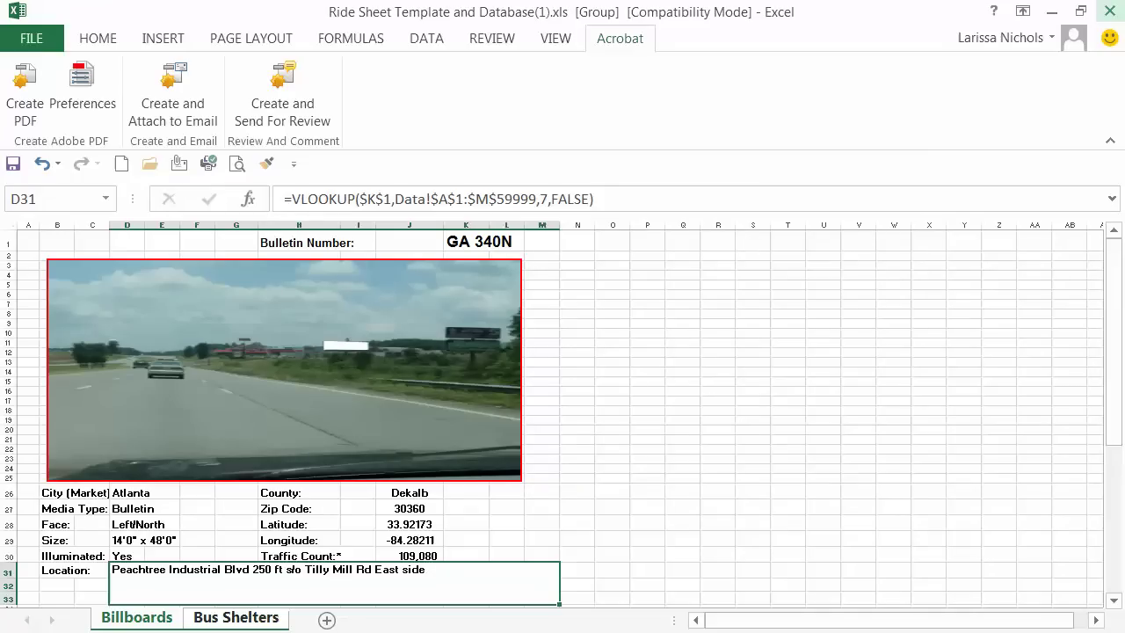
# Step: Ungroup the sheets and publish only Billboards as a PDF, replacing Ride Sheet Template and Database(1).pdf
pyautogui.click(231, 618)
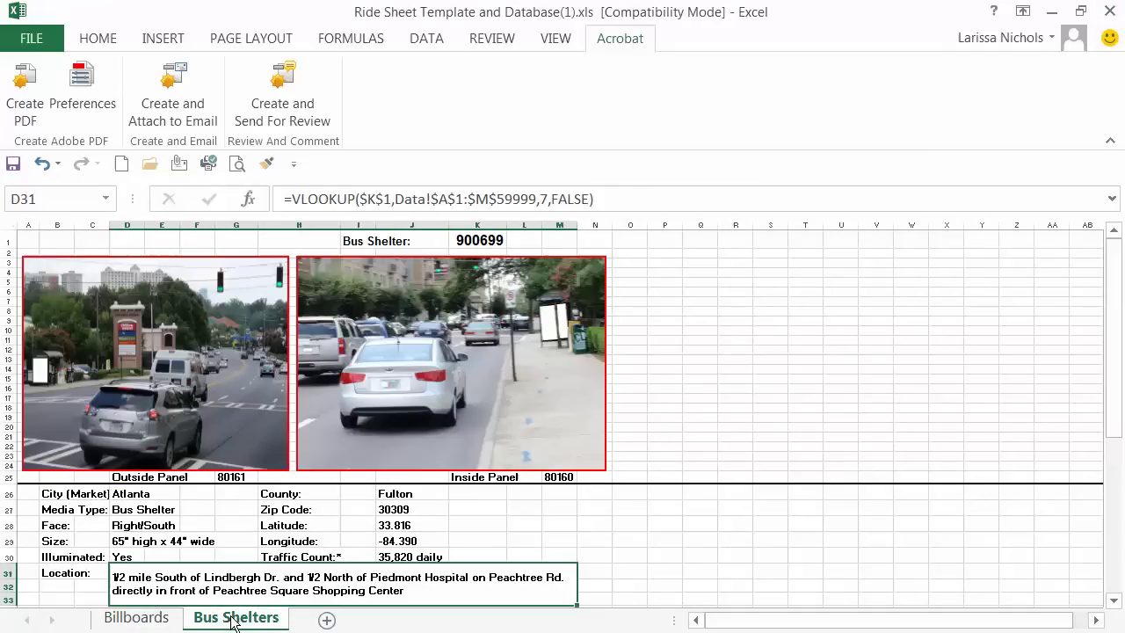
pyautogui.click(140, 620)
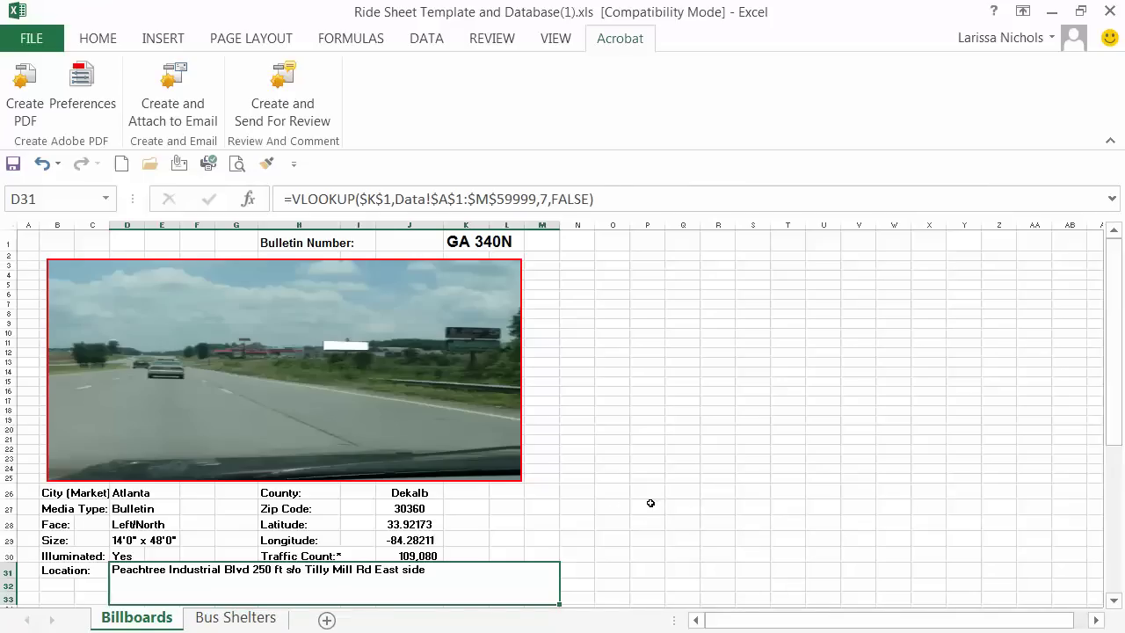
pyautogui.click(31, 40)
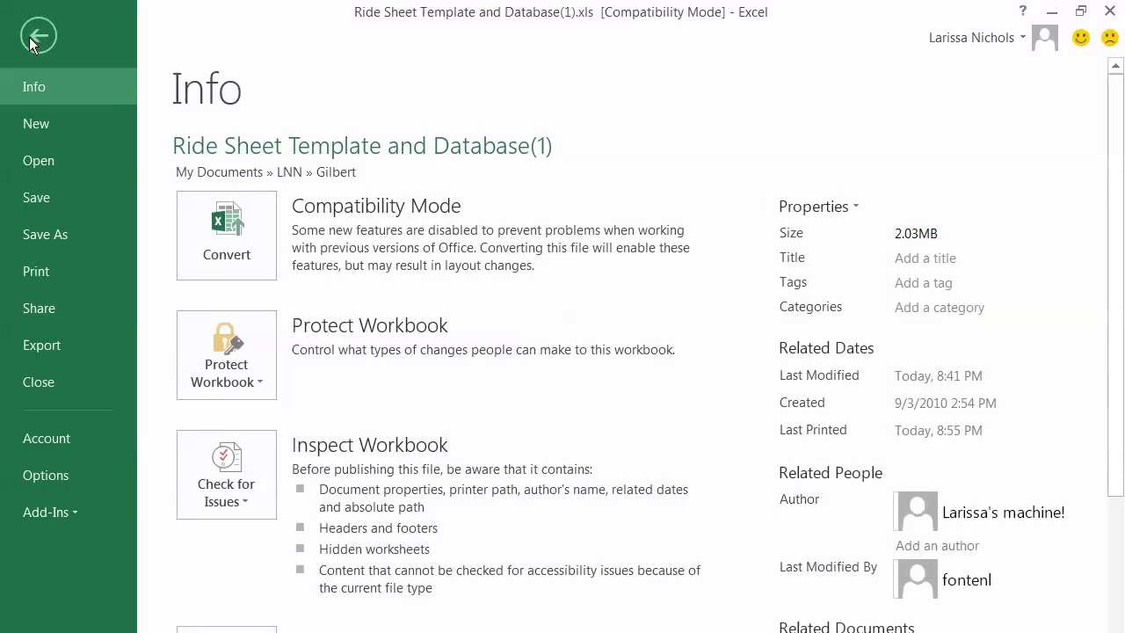
pyautogui.click(43, 346)
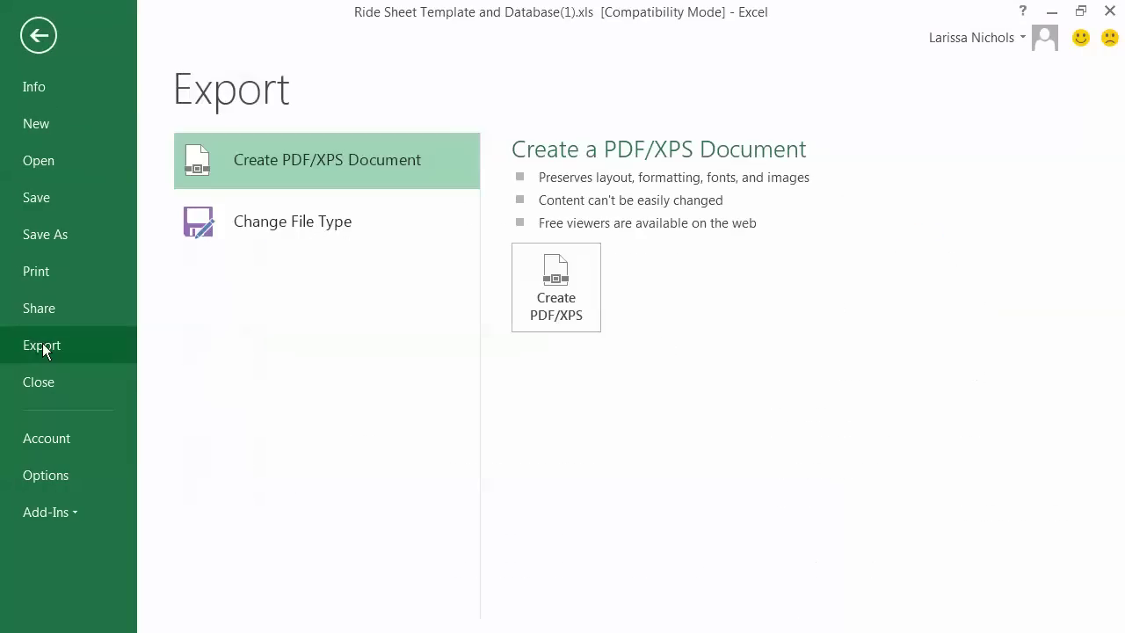
pyautogui.click(568, 275)
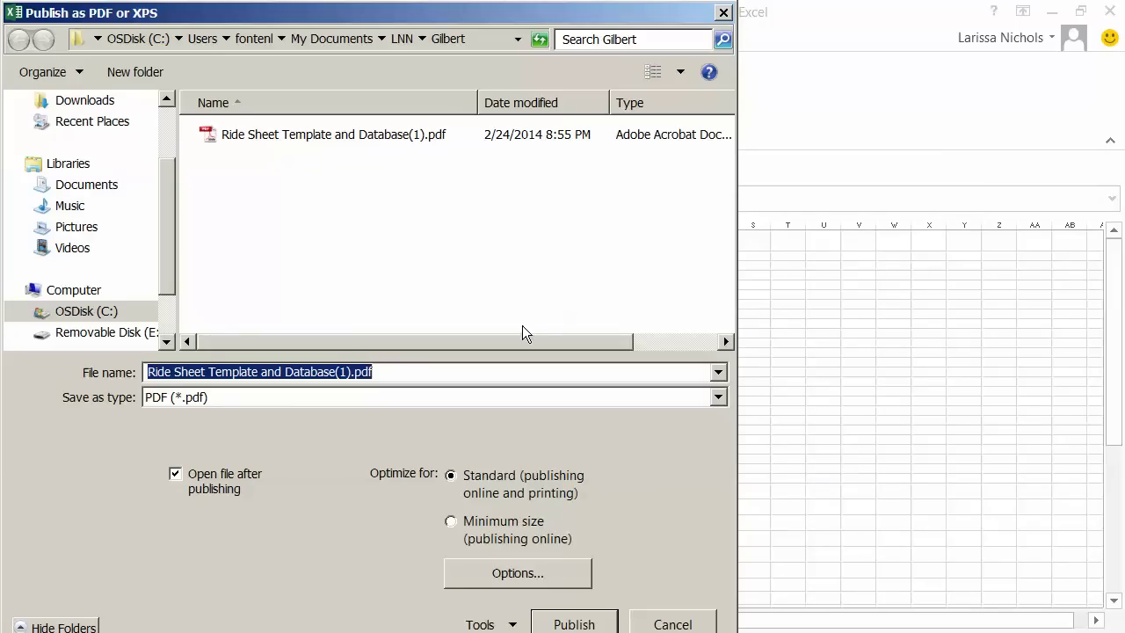
pyautogui.click(575, 624)
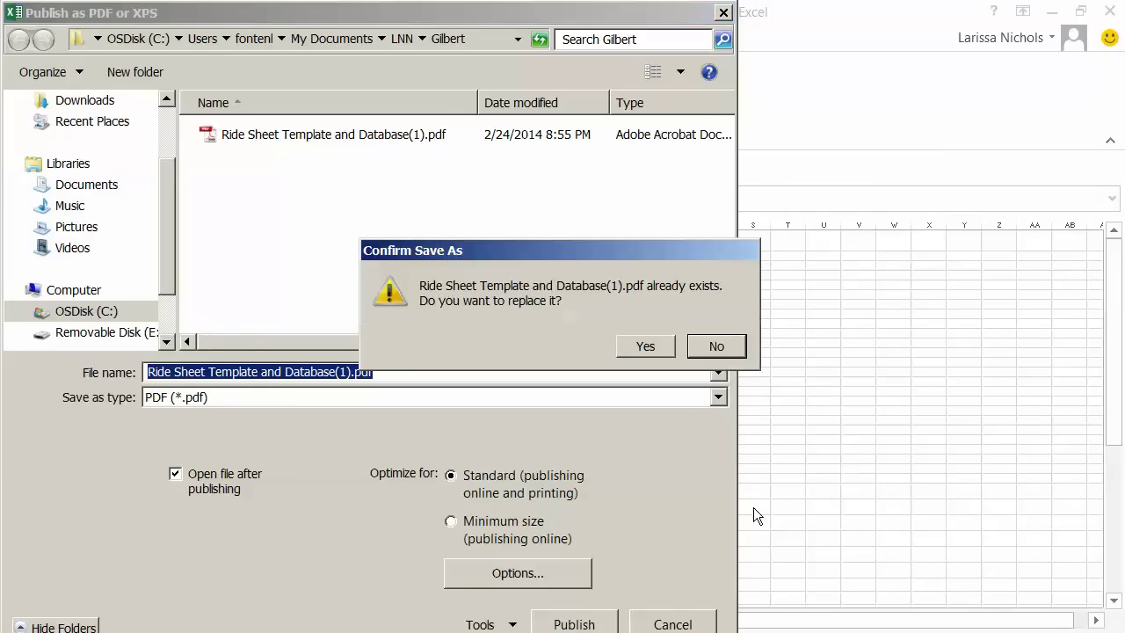
pyautogui.click(627, 347)
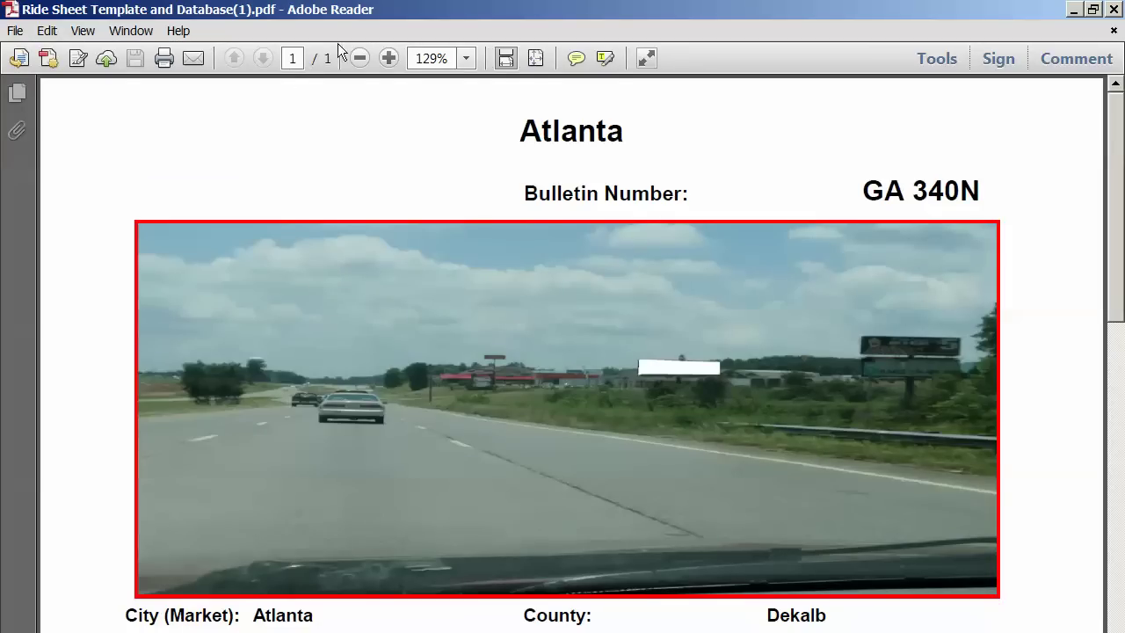
# Step: Check the contents of the PDF published from the Billboards sheet alone and close it
pyautogui.scroll(-10, 469, 409)
pyautogui.scroll(-6, 468, 409)
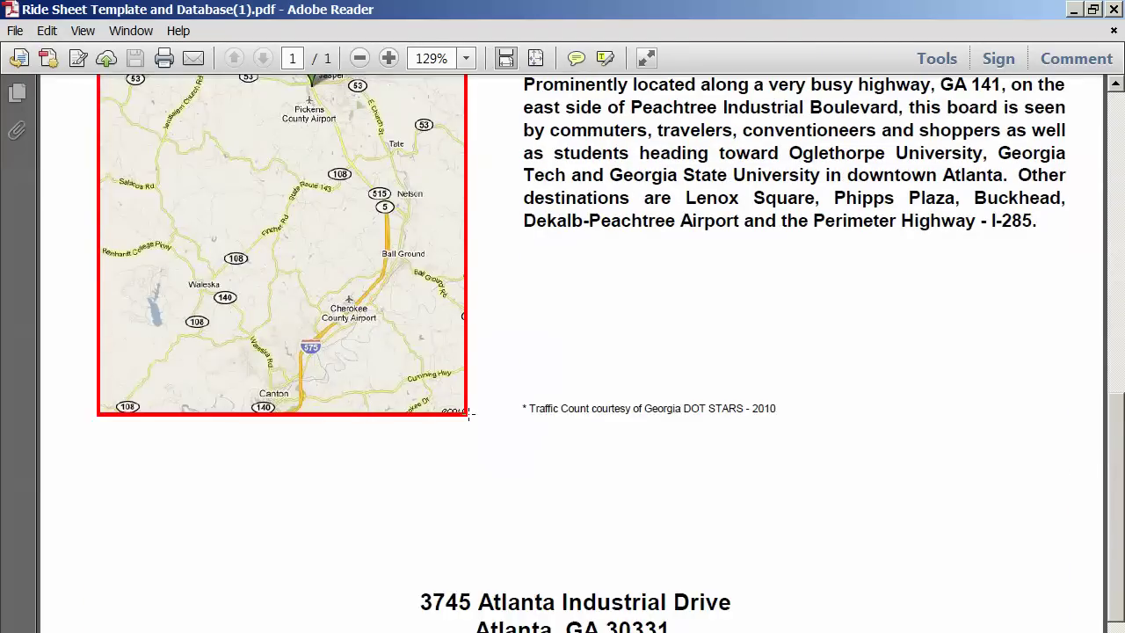
pyautogui.click(1114, 9)
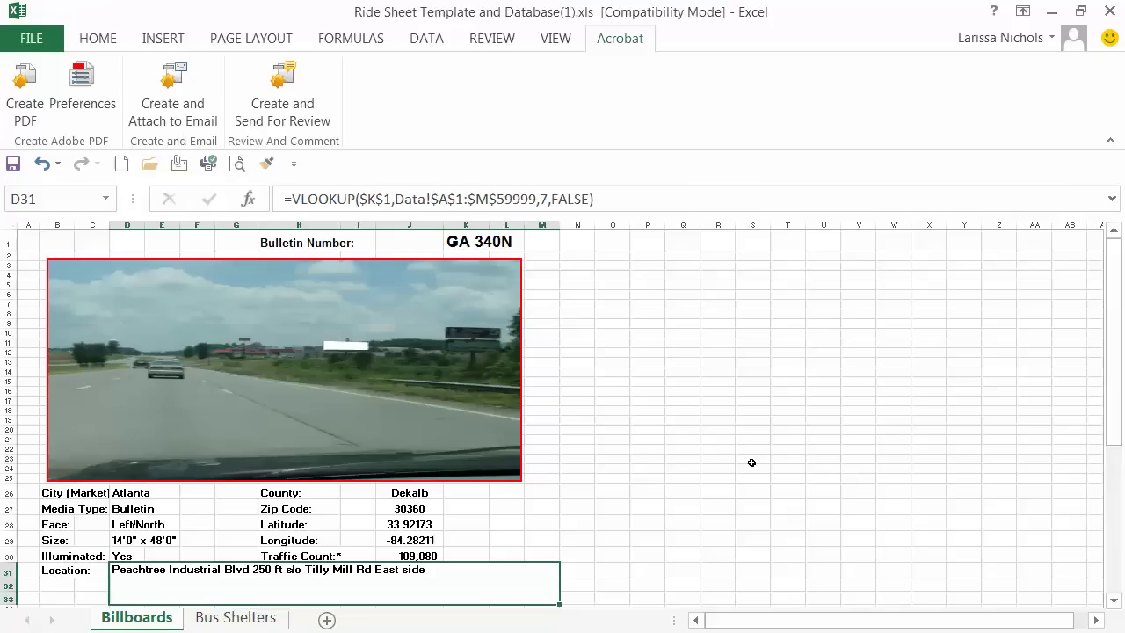
# Step: Group Billboards with Bus Shelters again and publish both as a PDF, replacing Ride Sheet Template and Database(1).pdf, and close the PDF
pyautogui.keyDown('ctrl'); pyautogui.click(236, 617); pyautogui.keyUp('ctrl')
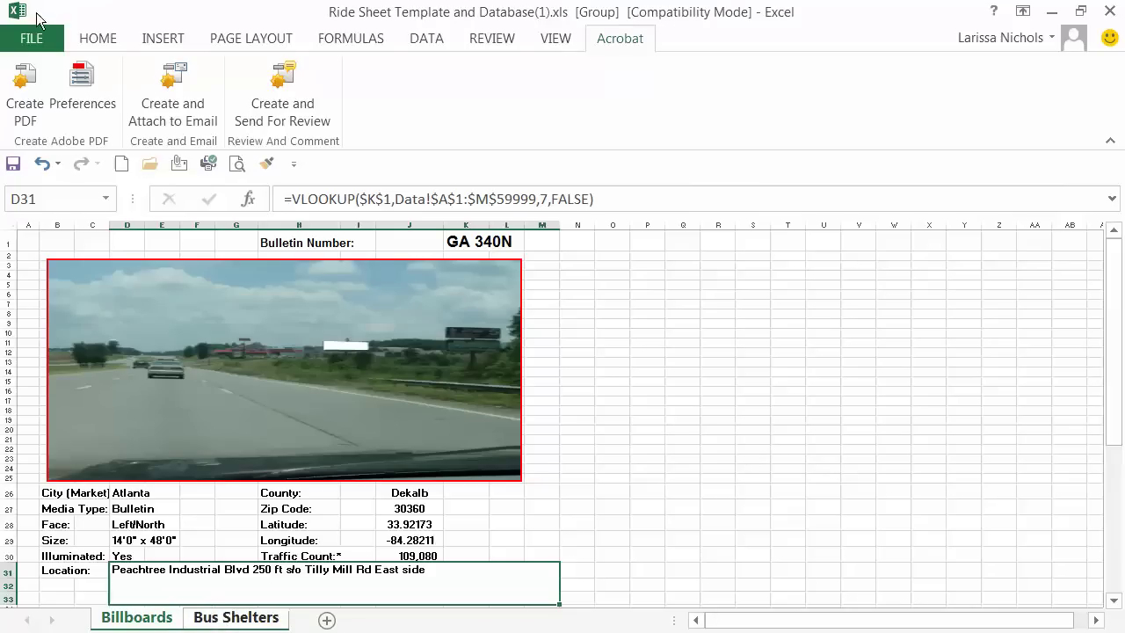
pyautogui.click(31, 39)
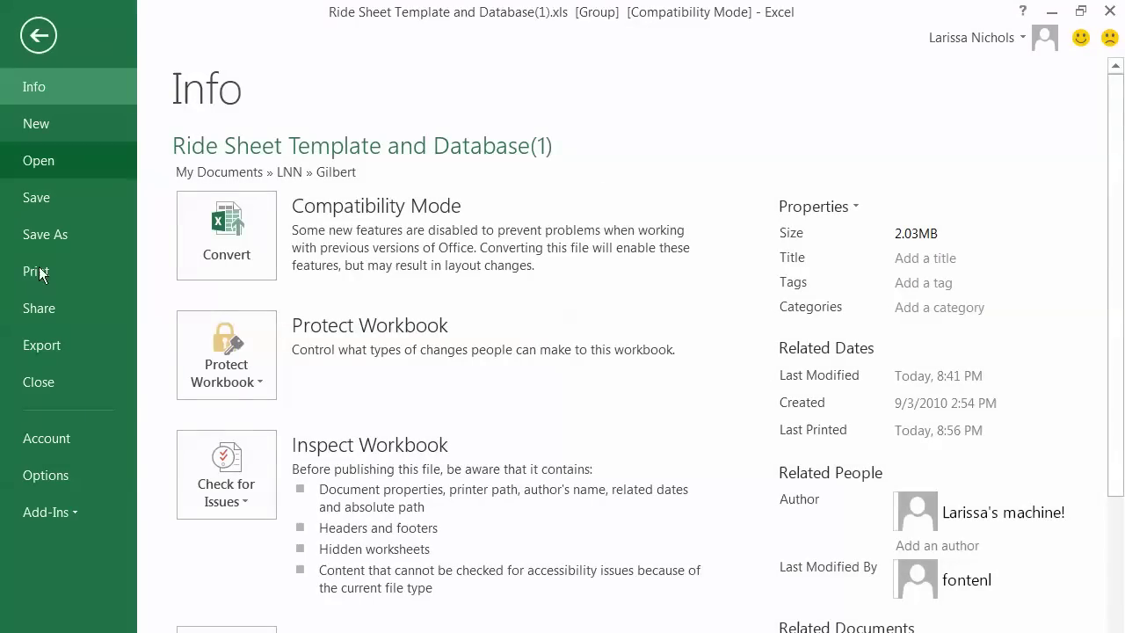
pyautogui.click(52, 345)
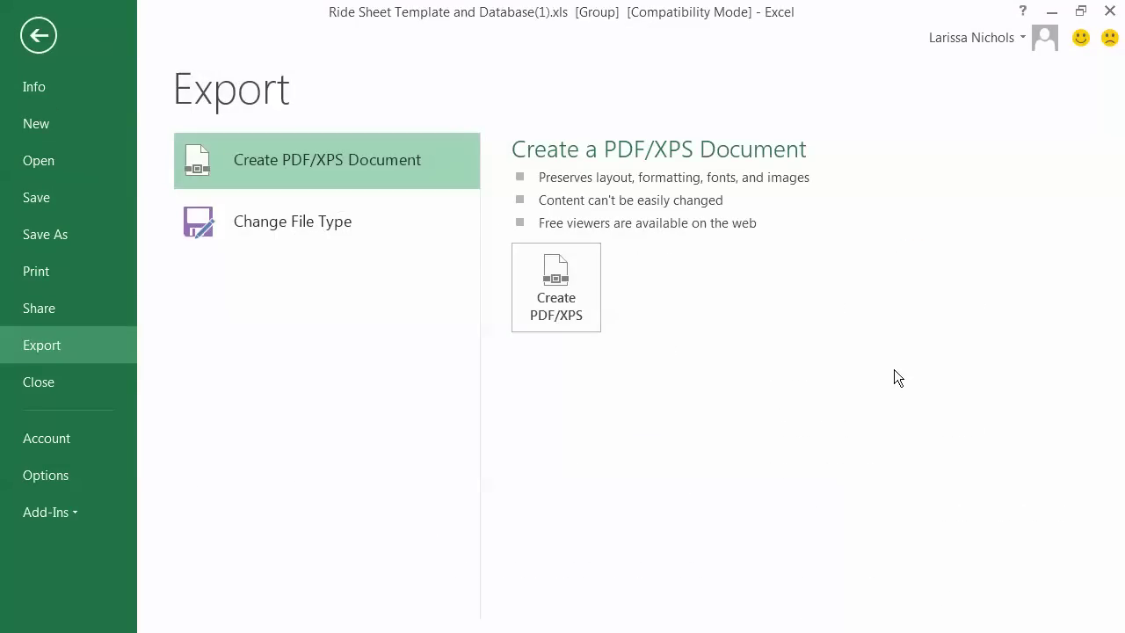
pyautogui.click(562, 302)
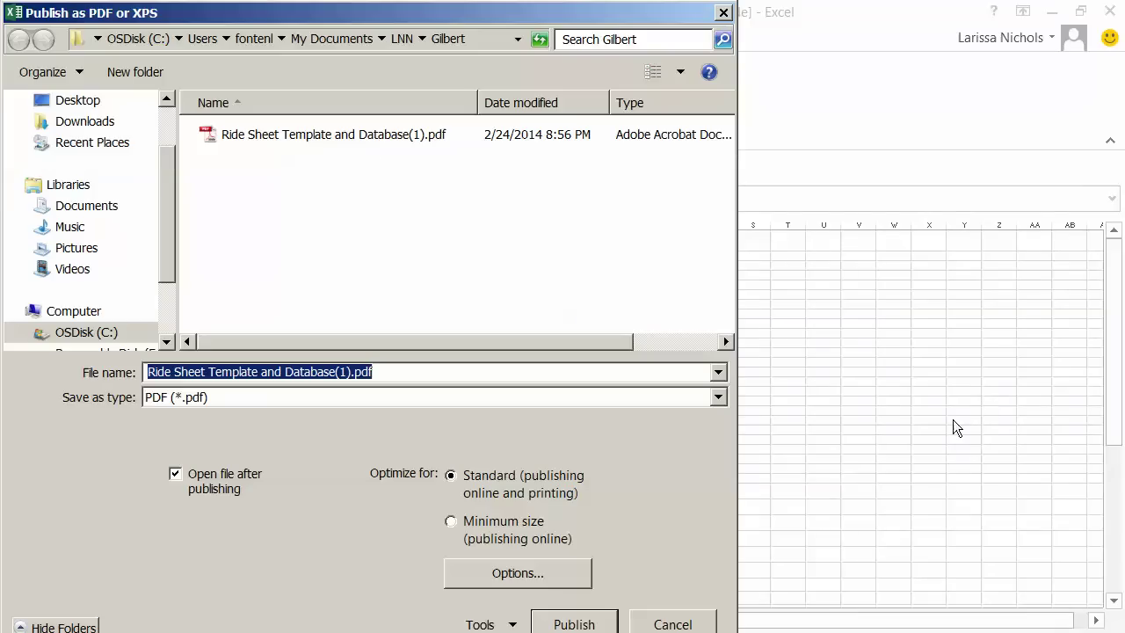
pyautogui.click(576, 622)
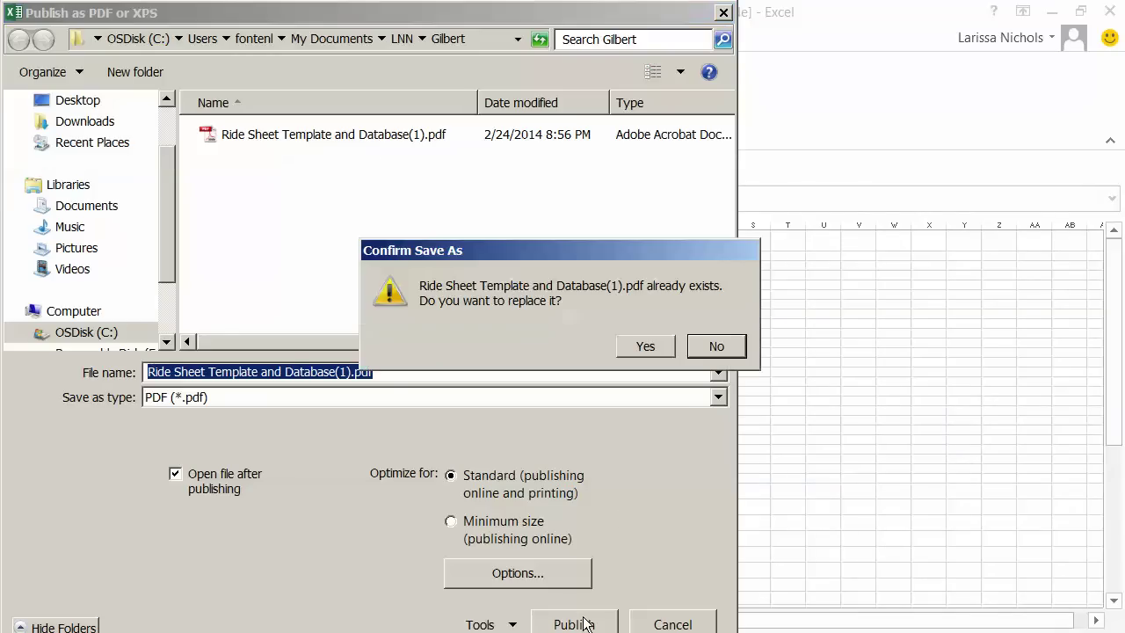
pyautogui.click(646, 346)
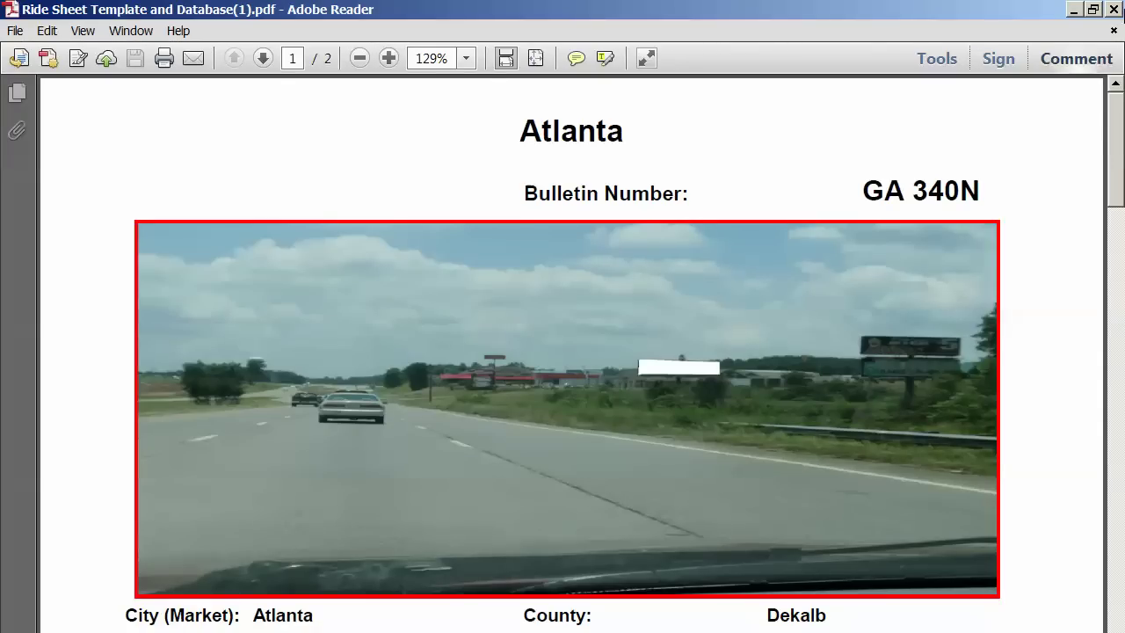
pyautogui.click(1112, 9)
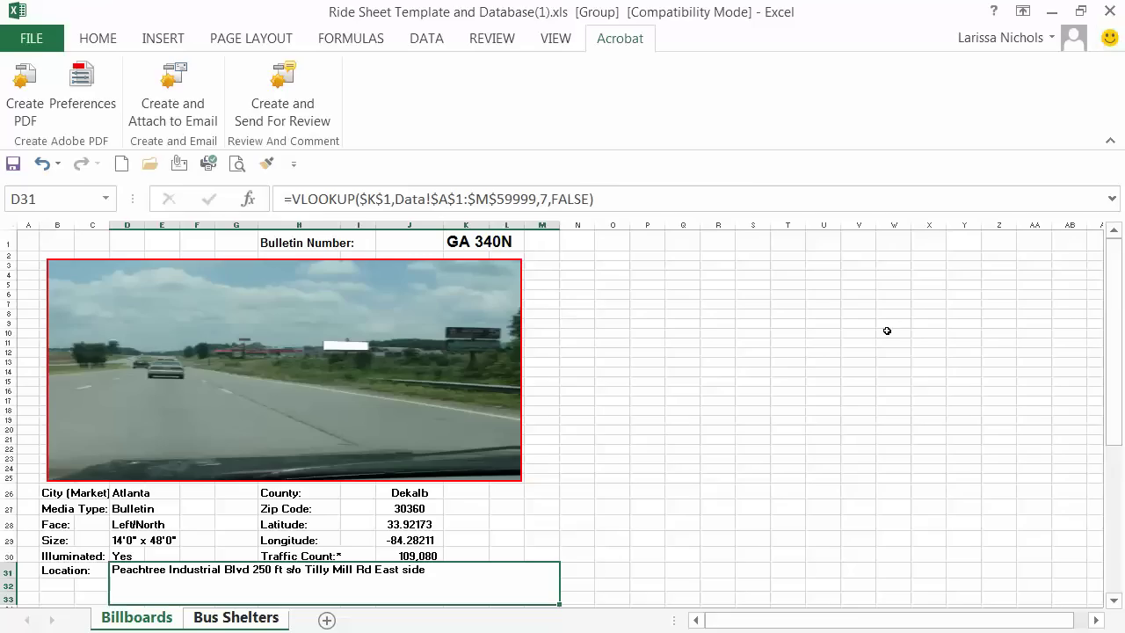
pyautogui.click(779, 373)
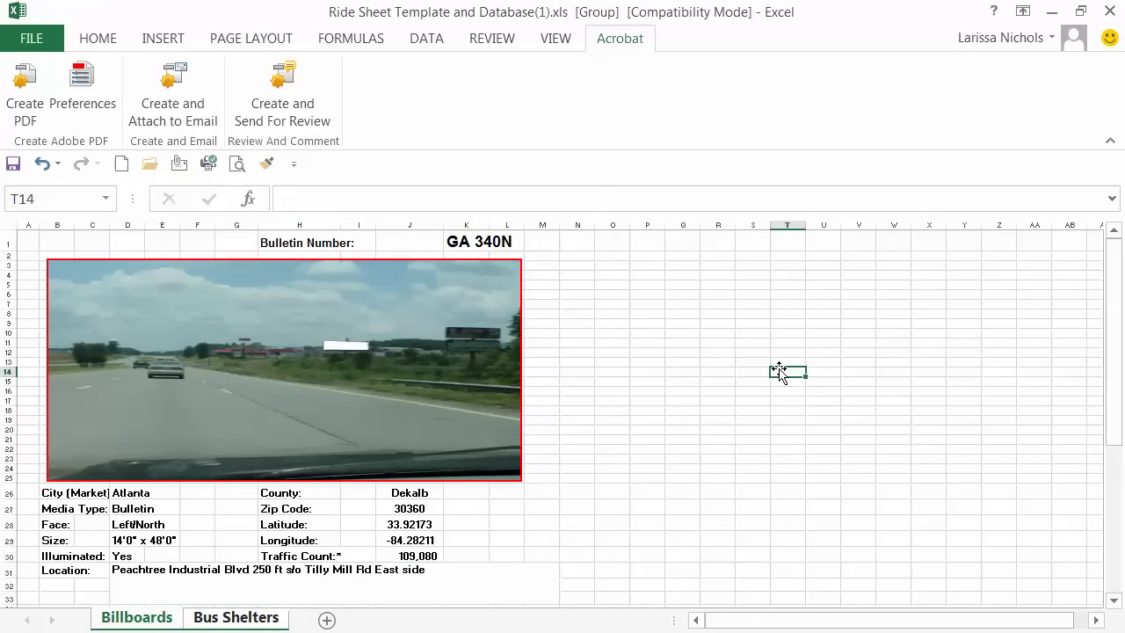